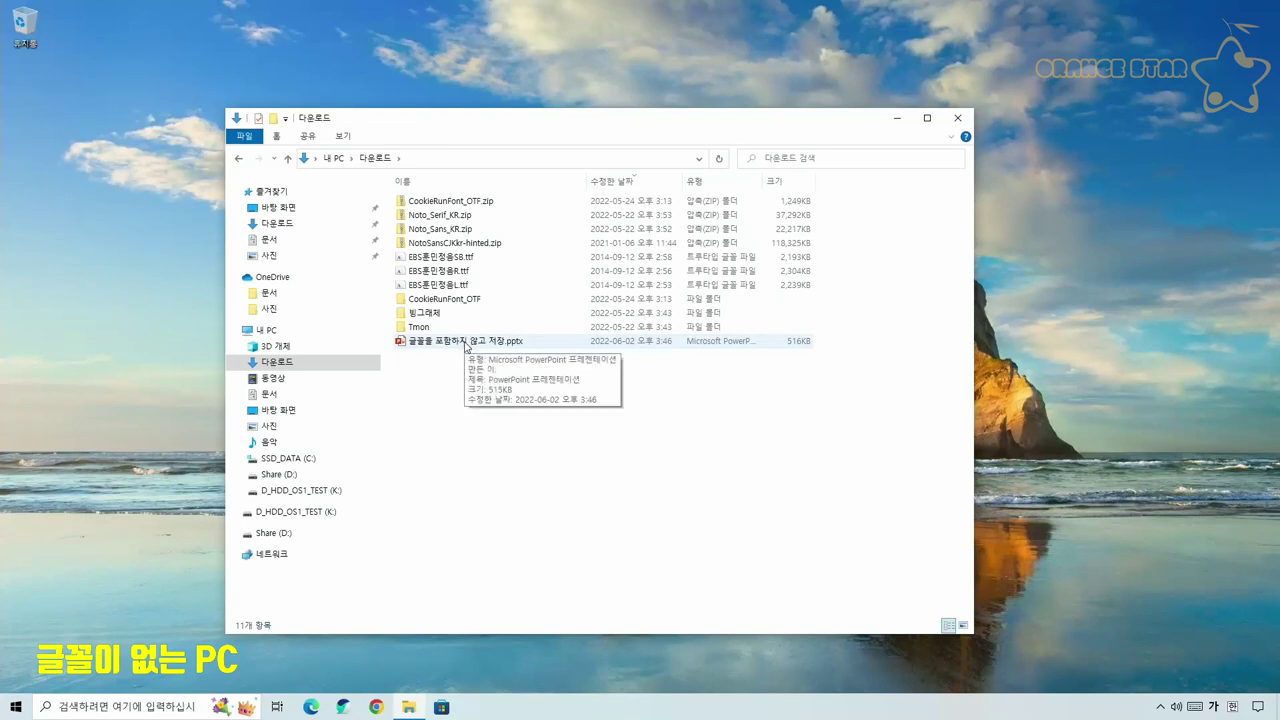
Step: Open the no-embedded-fonts presentation and read the fonts of the yellow numbers and the English quote
double_click(466, 341)
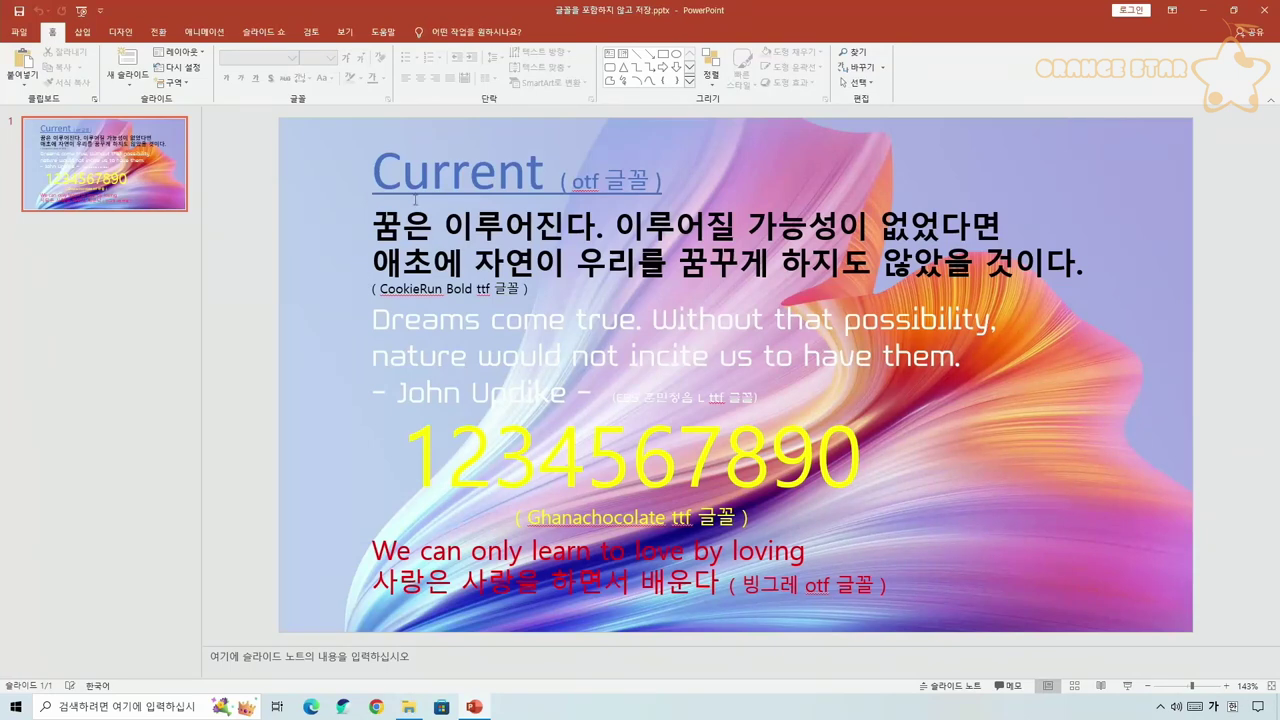
drag(395, 329, 562, 444)
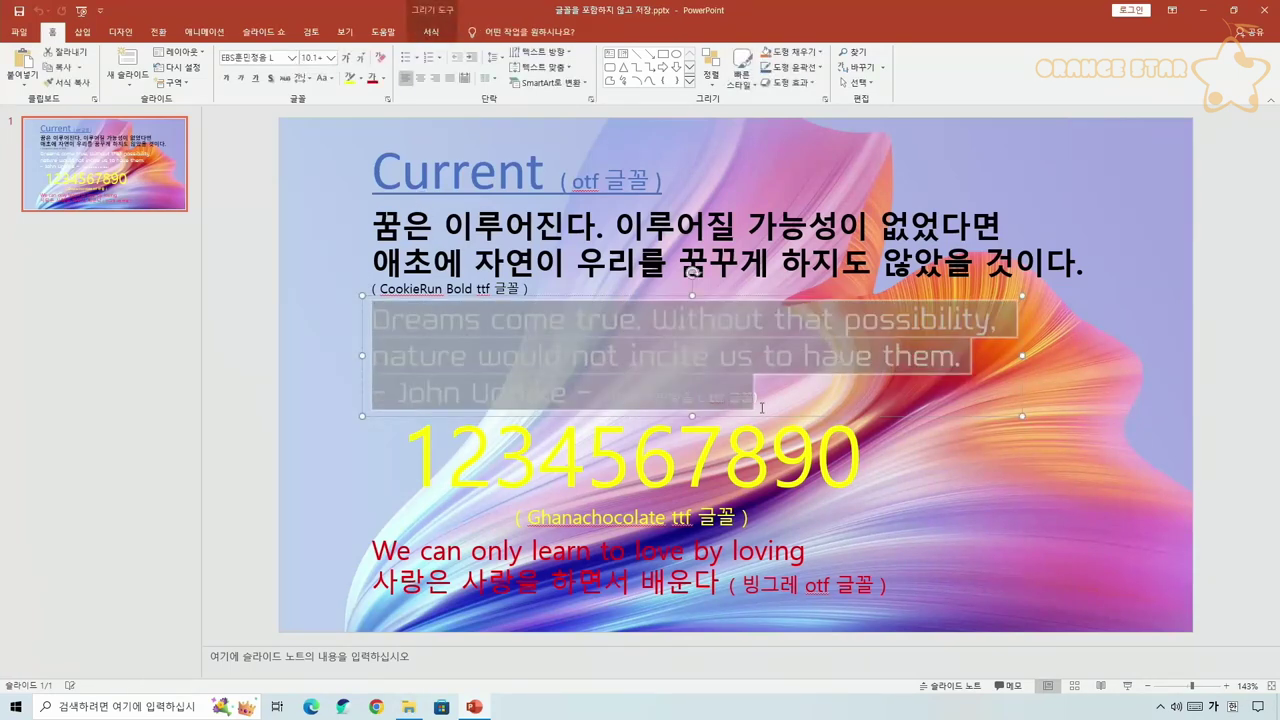
click(562, 444)
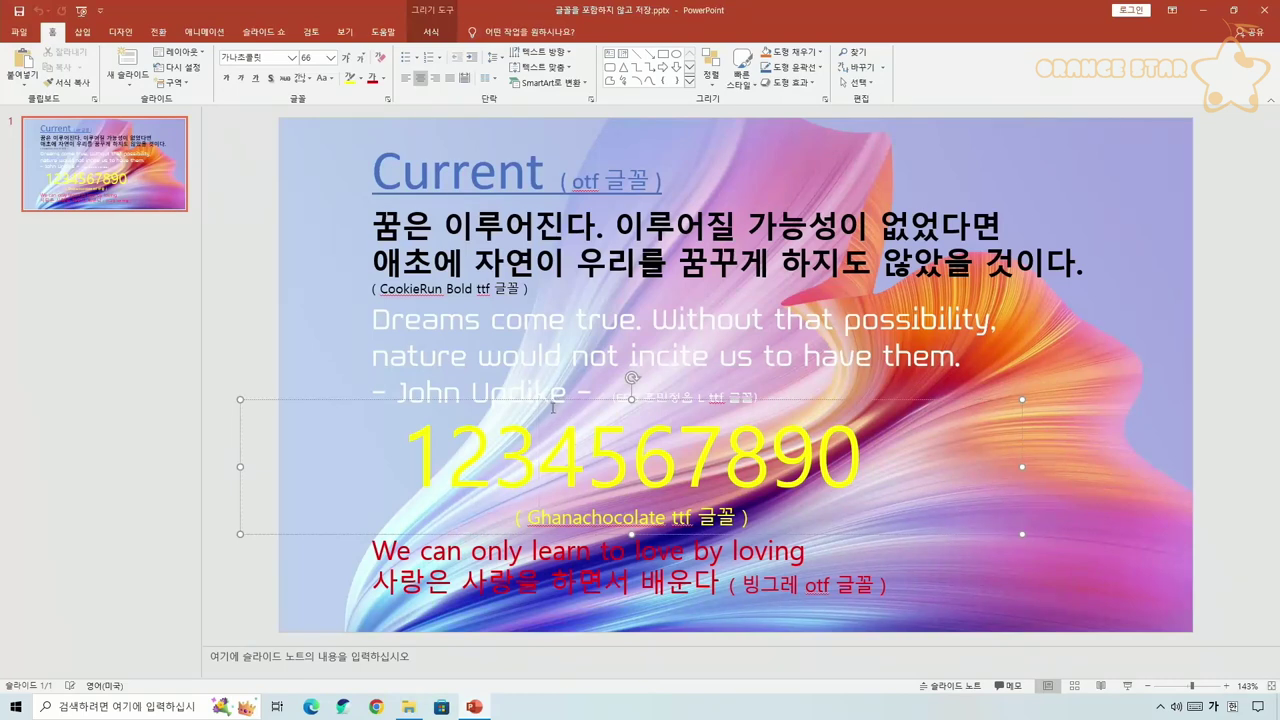
click(363, 305)
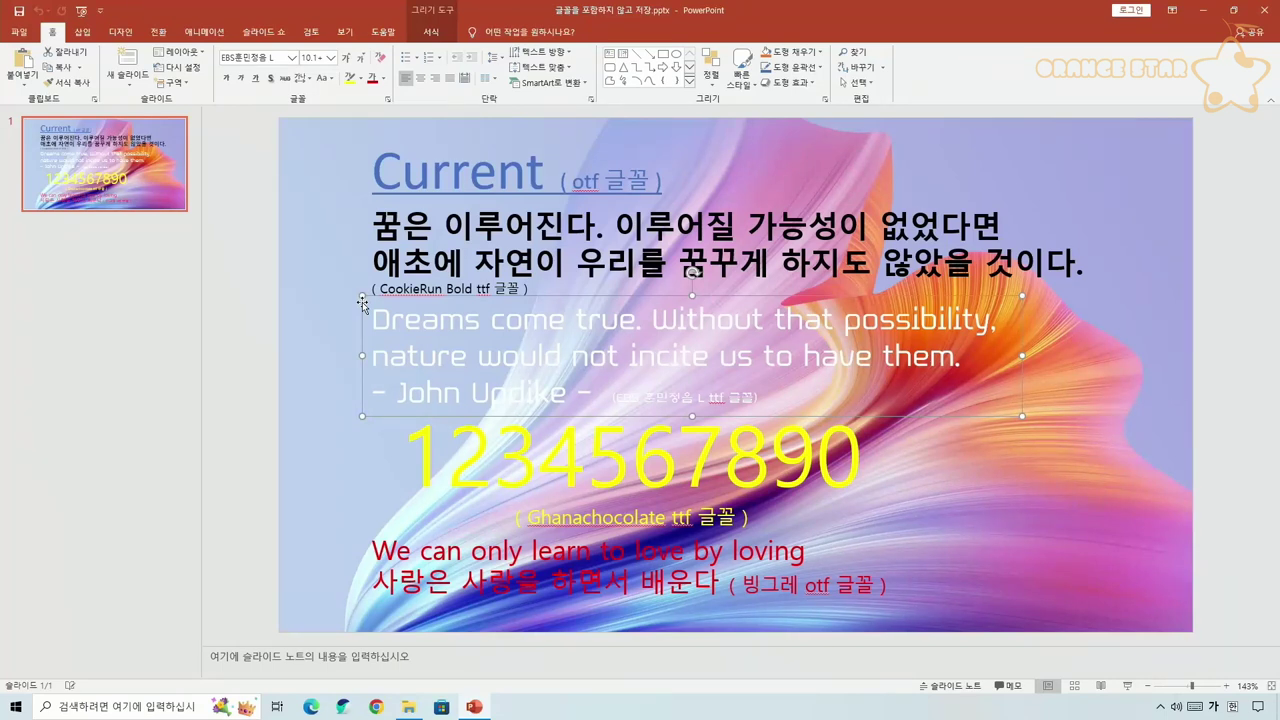
click(337, 304)
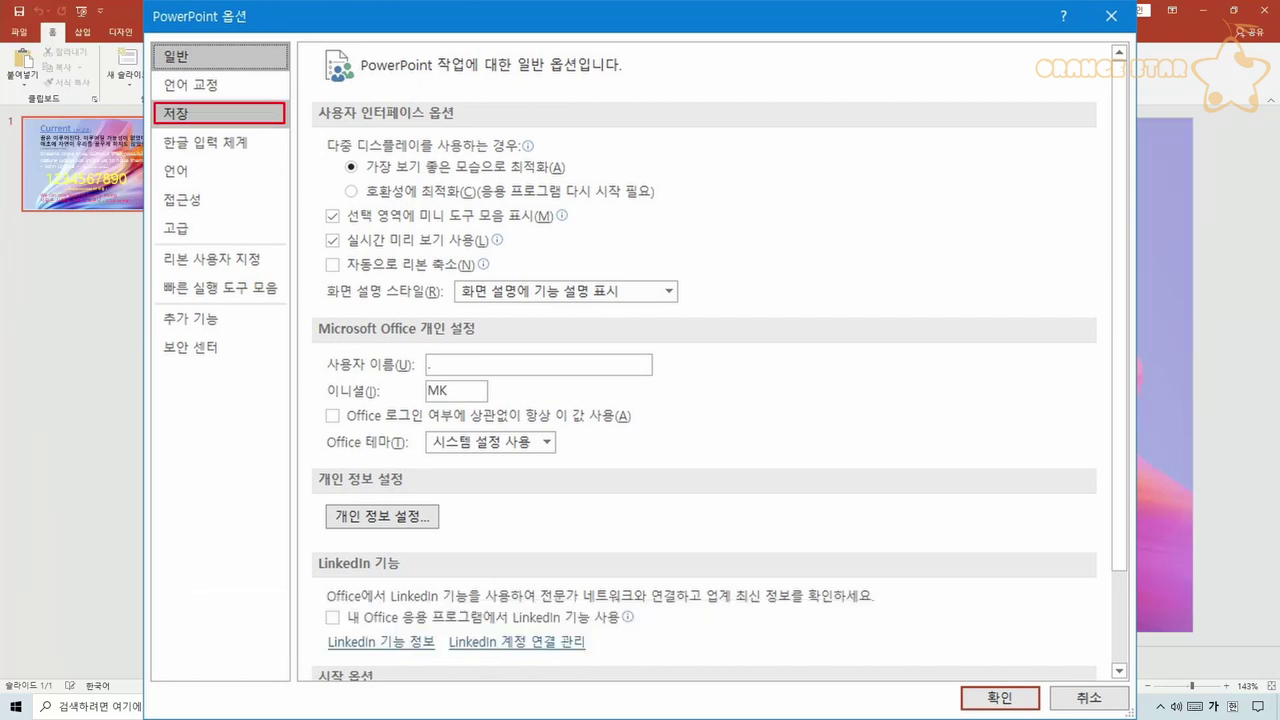
Step: In the Save options, turn on 'Embed fonts in the file'
click(220, 113)
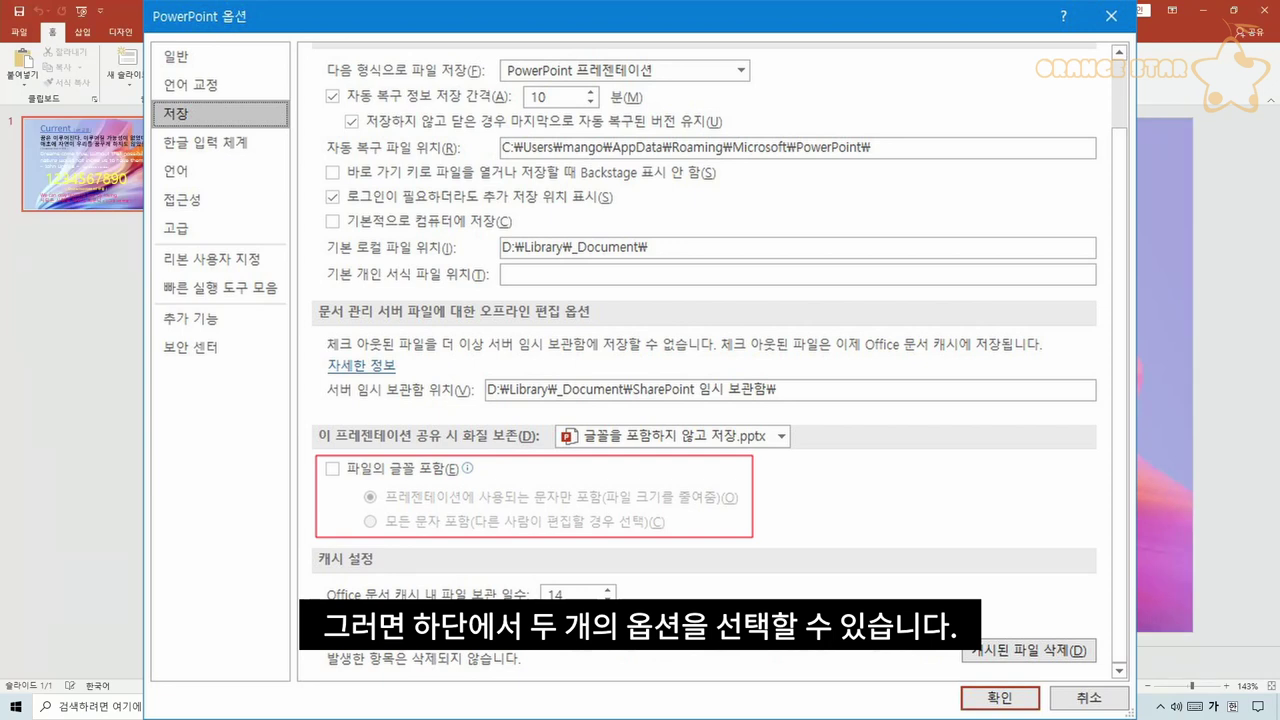
key(alt+e)
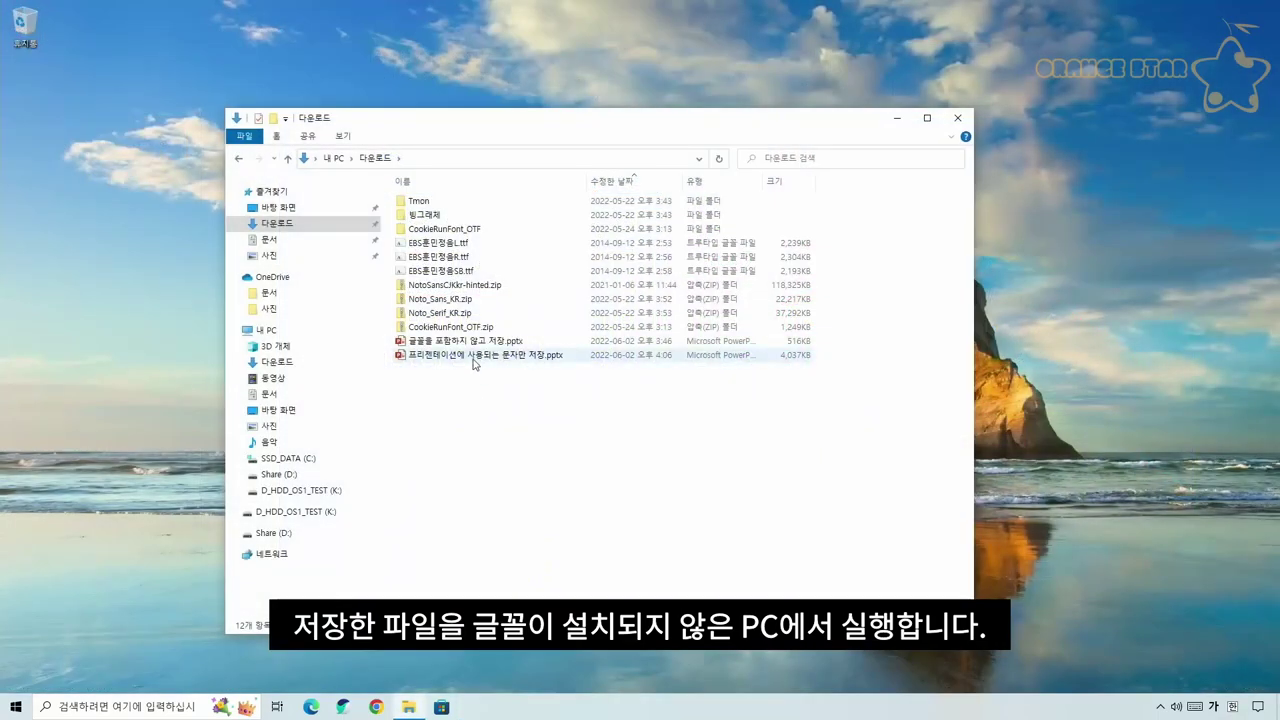
Step: Open the used-characters copy read-only and preview its custom fonts in a slide show
double_click(473, 356)
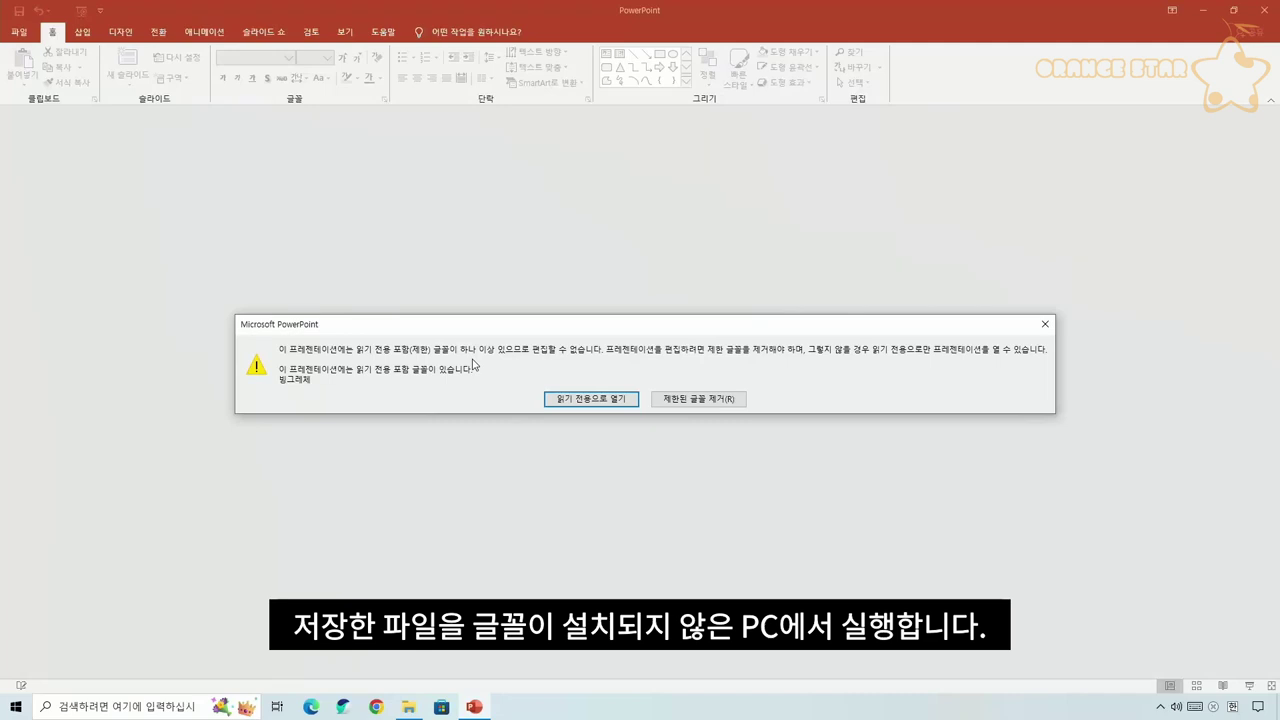
click(556, 398)
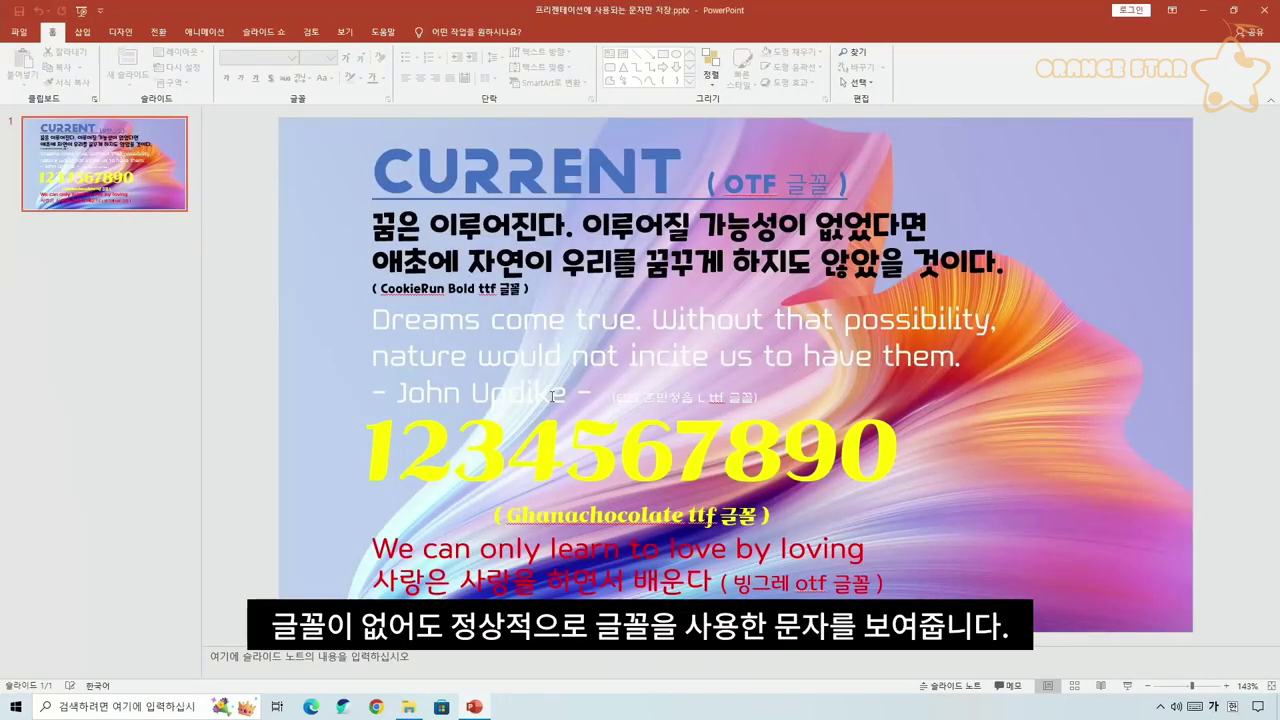
key(F5)
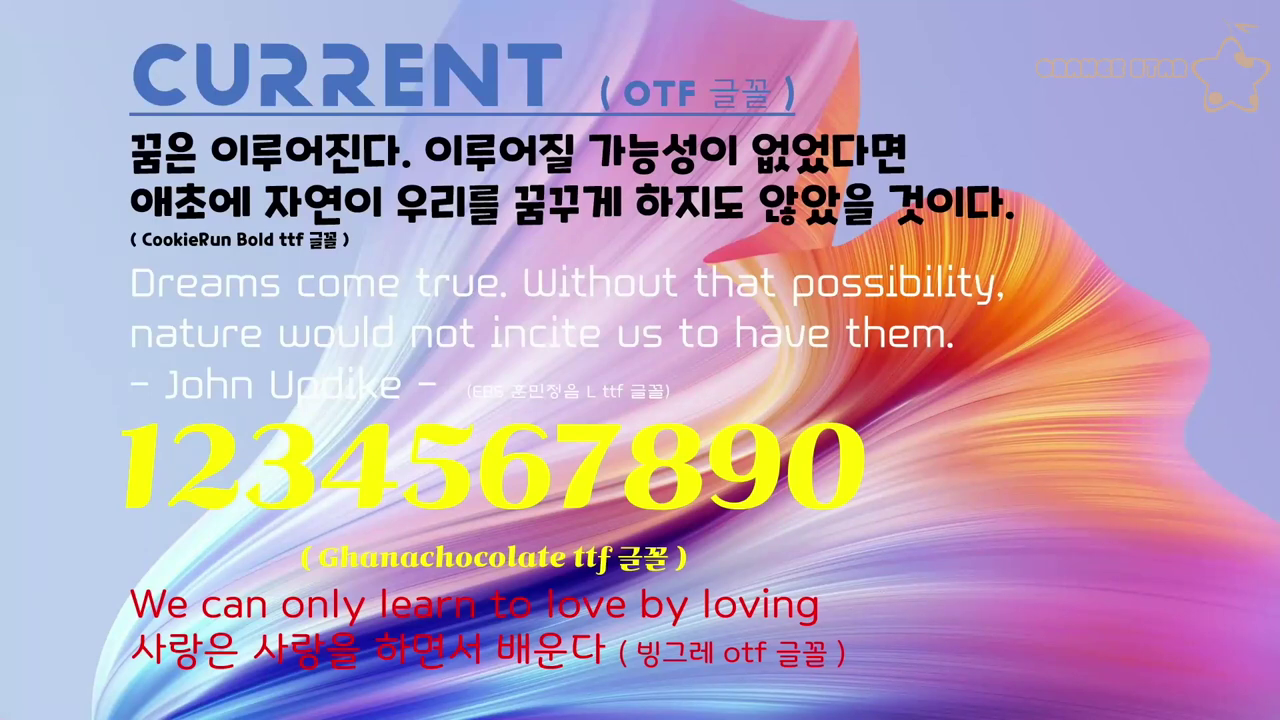
key(Escape)
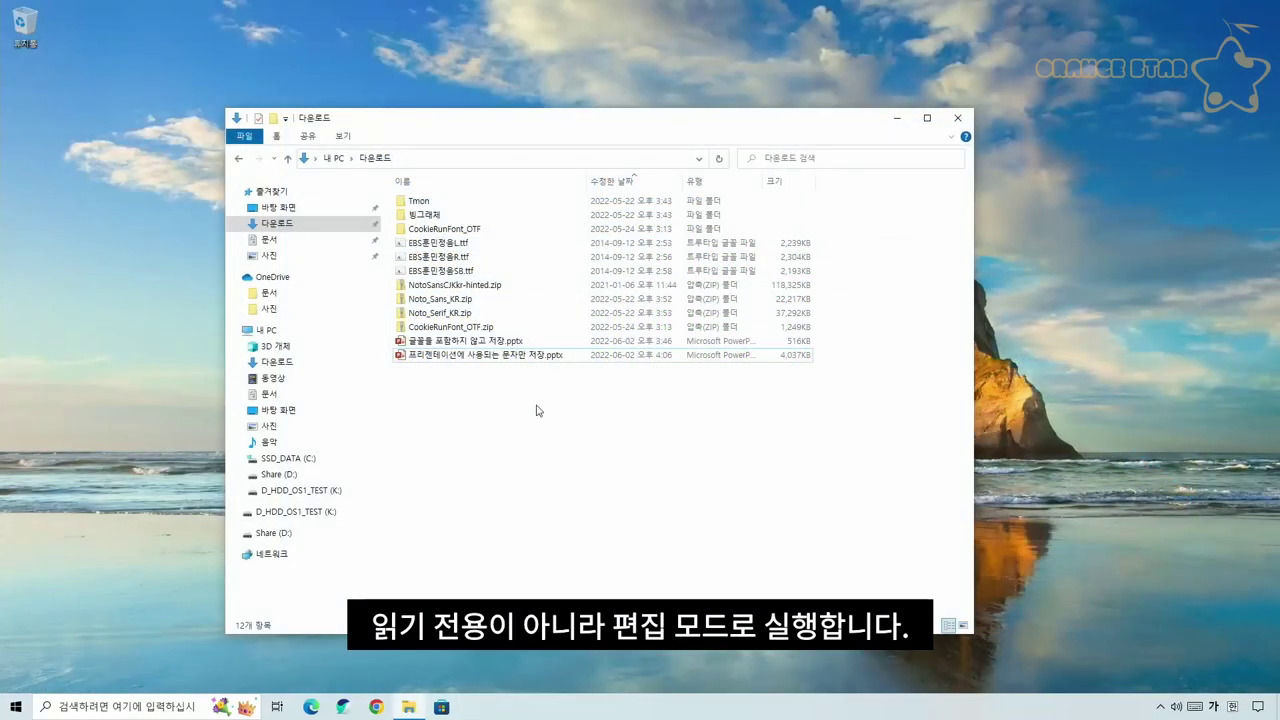
Step: Reopen 프리젠테이션에 사용되는 문자만 저장.pptx from the Downloads folder
click(518, 358)
double_click(518, 360)
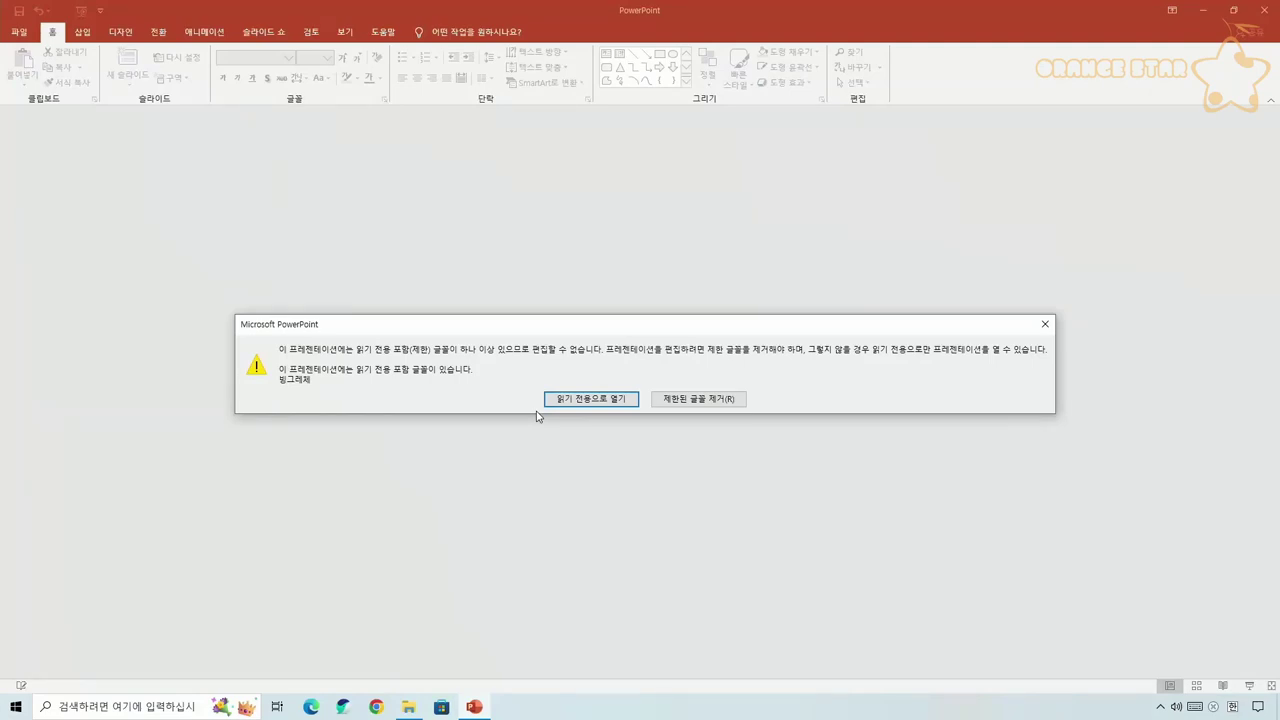
Step: Remove the restricted fonts and add the line 가나다라마바사아자차카타파하 below the Korean quote
click(699, 399)
key(Return)
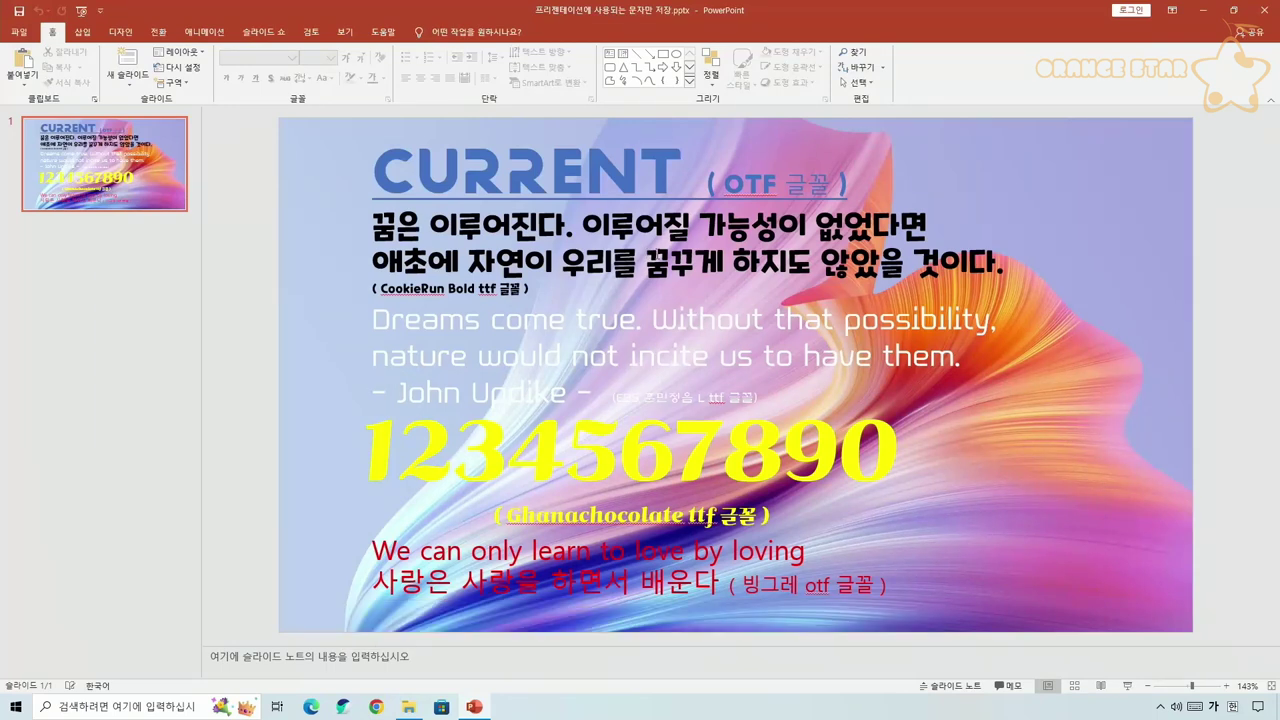
click(1003, 263)
key(Return)
text(가나다)
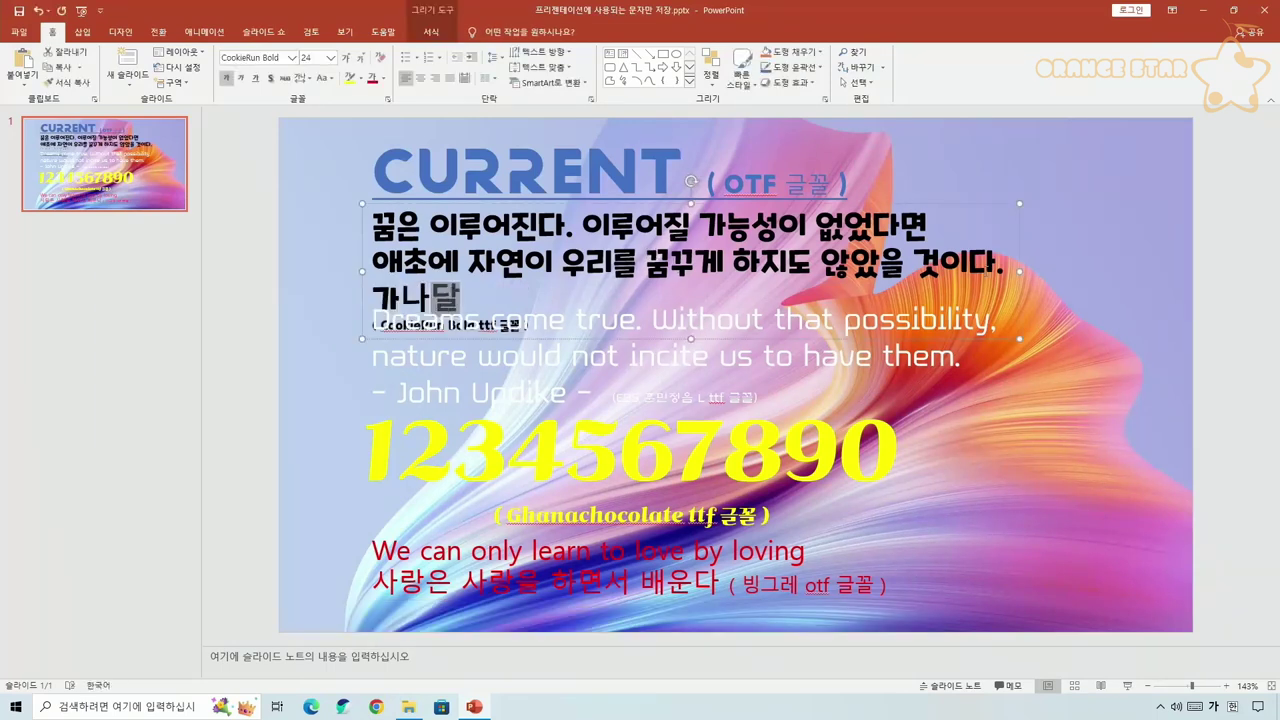
text(라마밧사아자차카타파하)
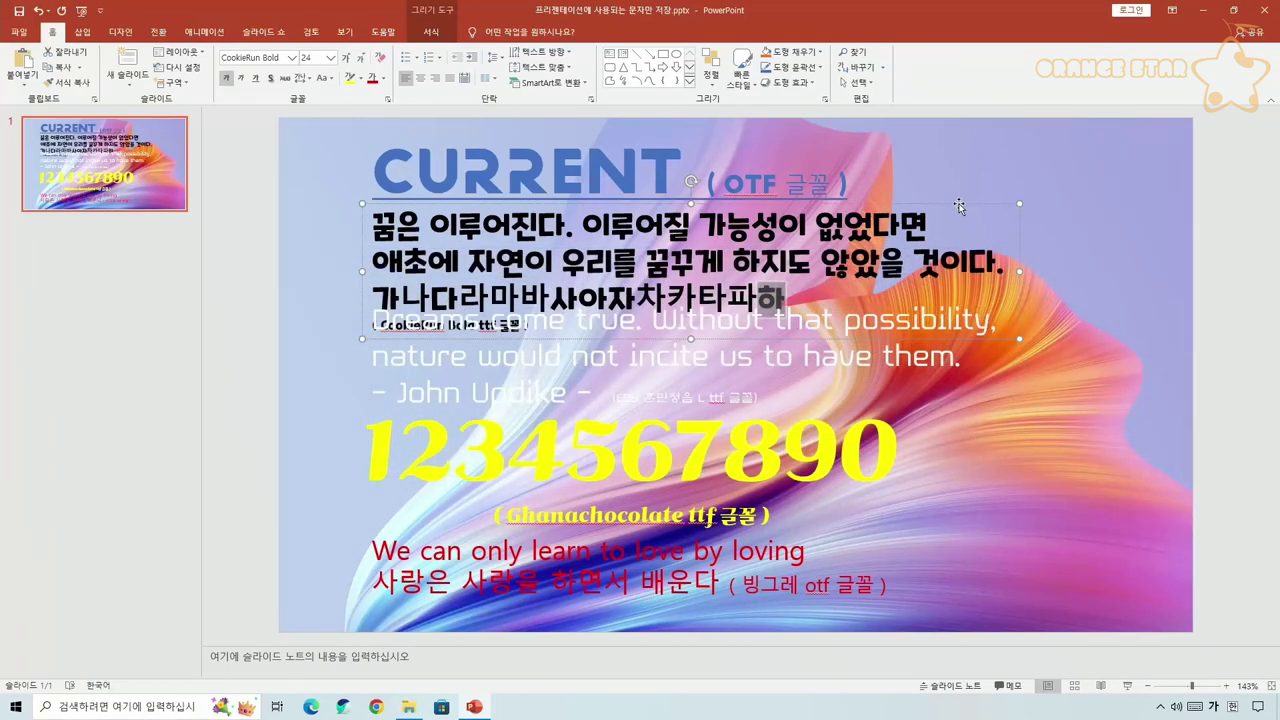
key(Right)
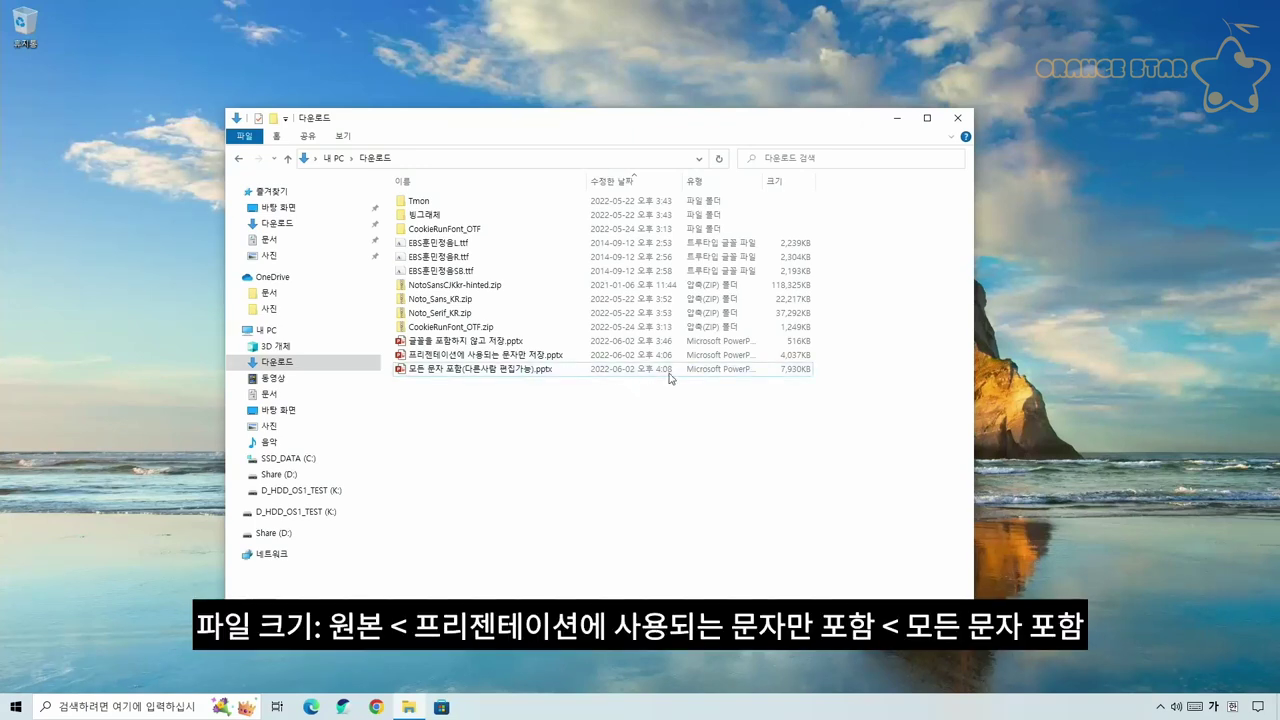
Step: Compare the copies' sizes: 516KB unembedded, 4,037KB used-characters, 7,930KB all-characters
click(767, 344)
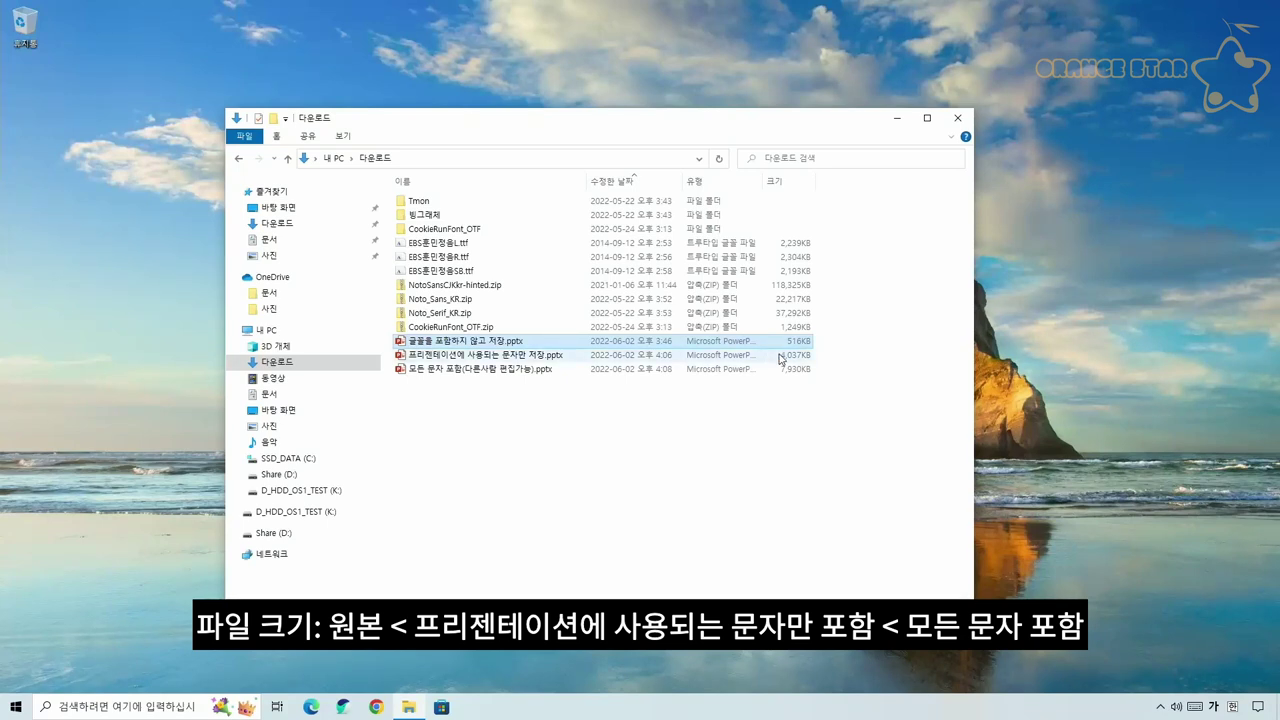
click(775, 360)
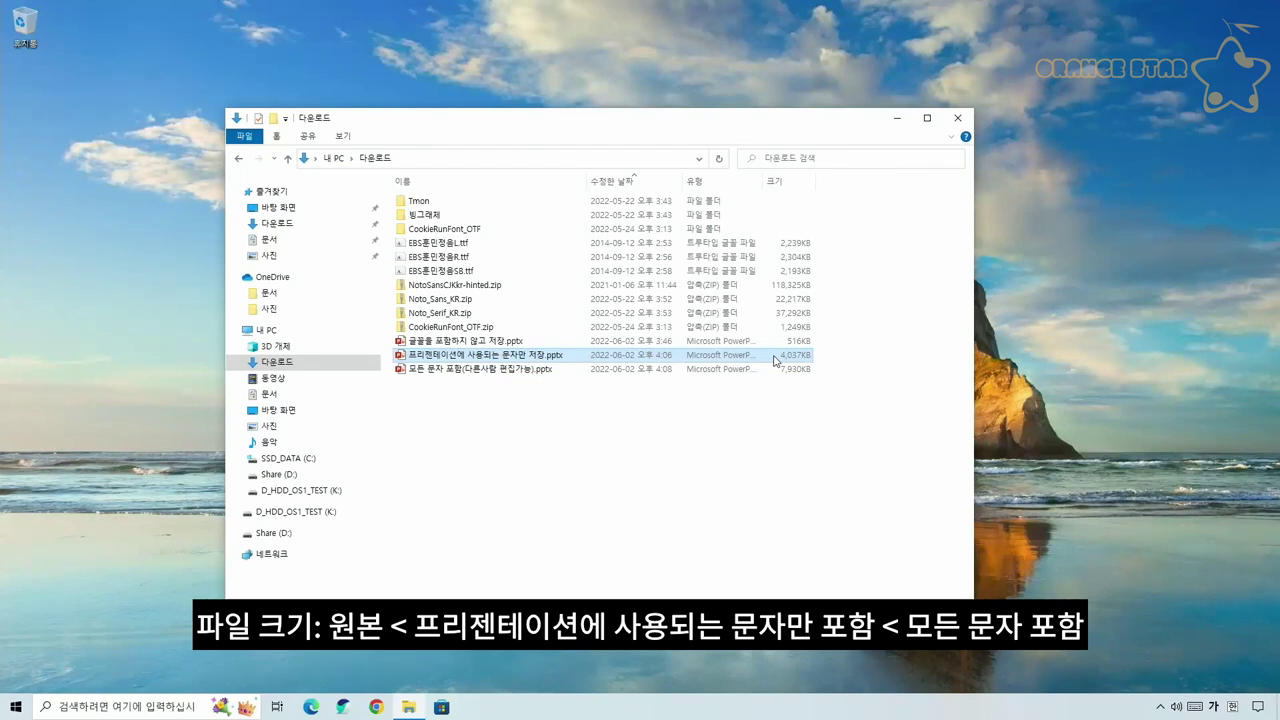
click(732, 377)
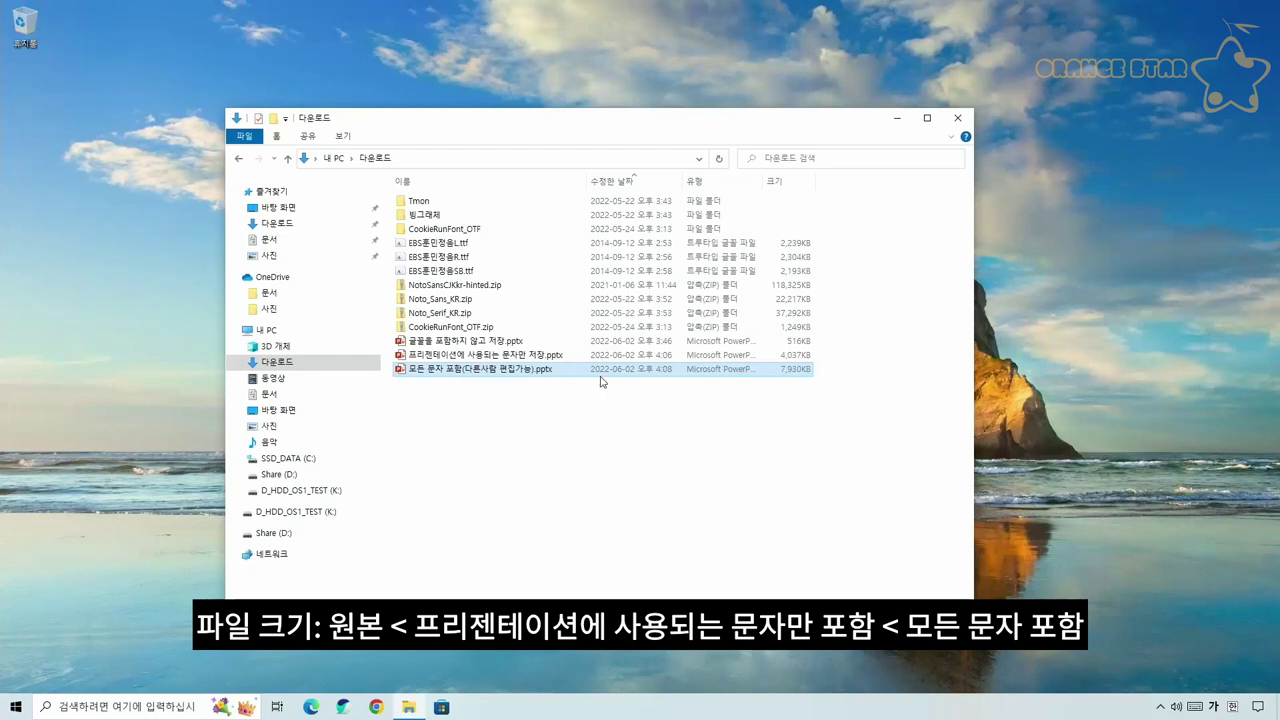
mouse_move(491, 369)
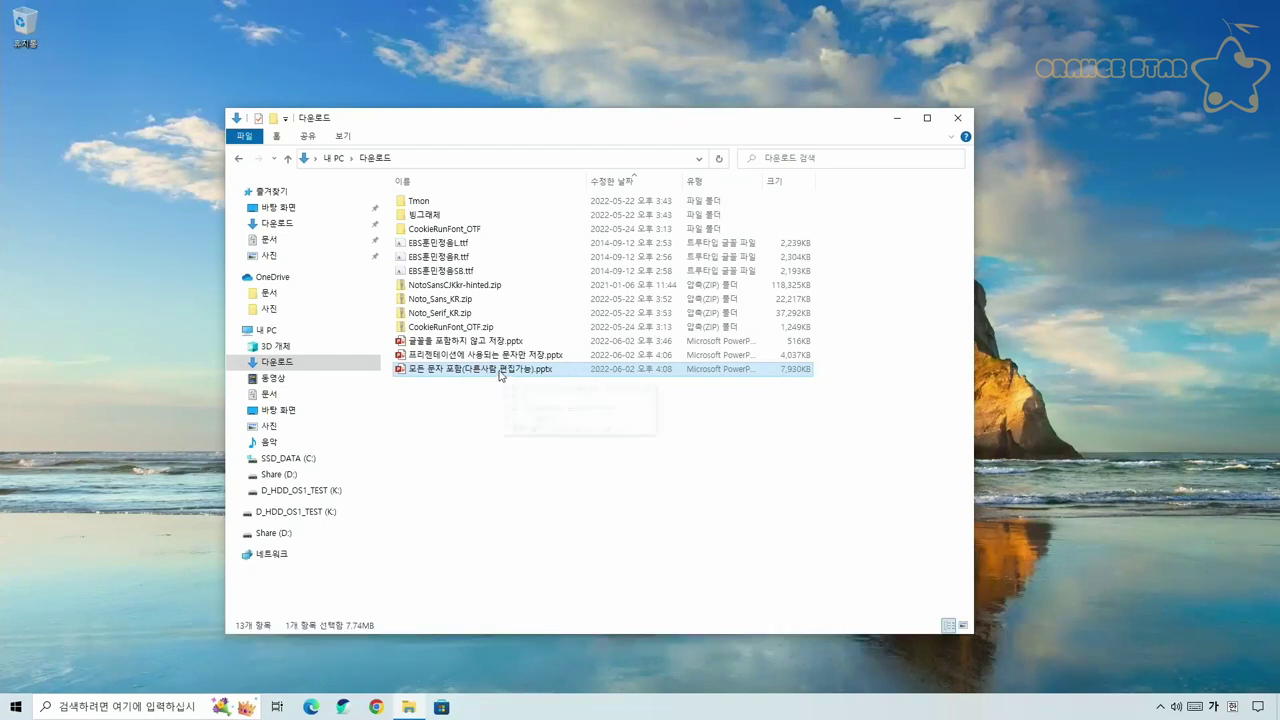
Step: Open the all-characters copy, add 가나다라마바사아자차카타파하 below the Korean quote, then select the love lines and numbers
double_click(491, 370)
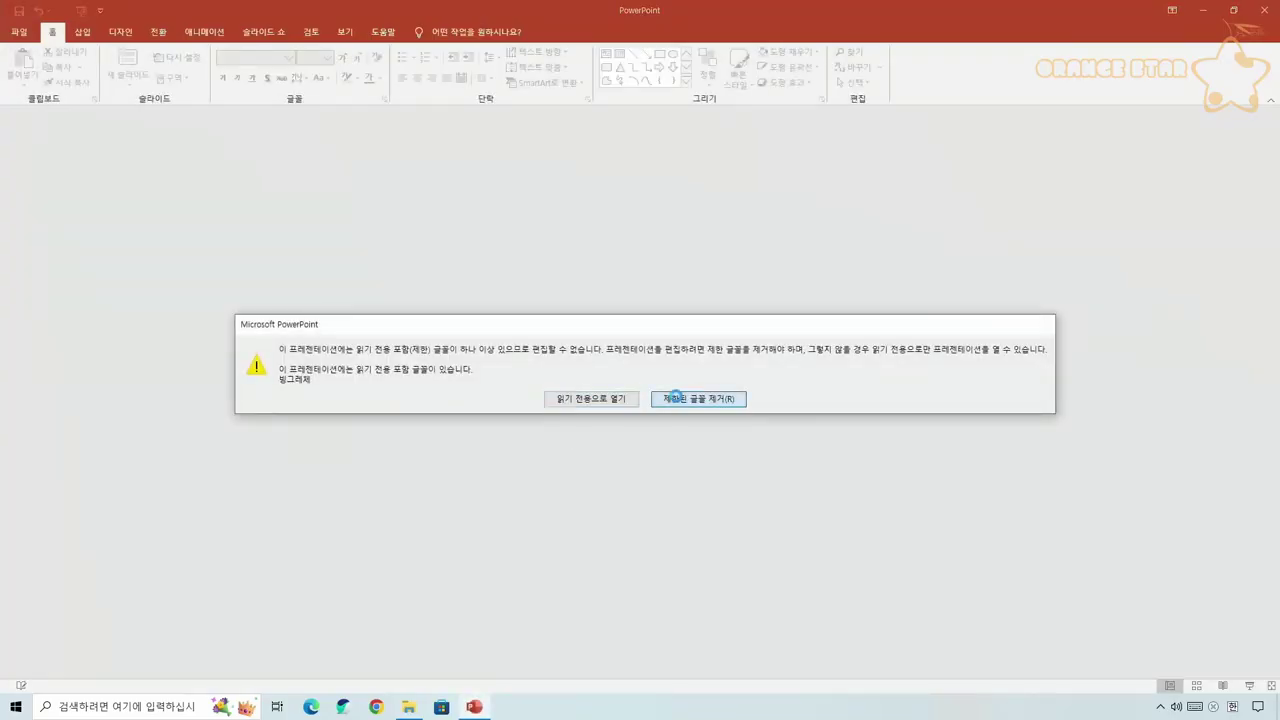
click(663, 400)
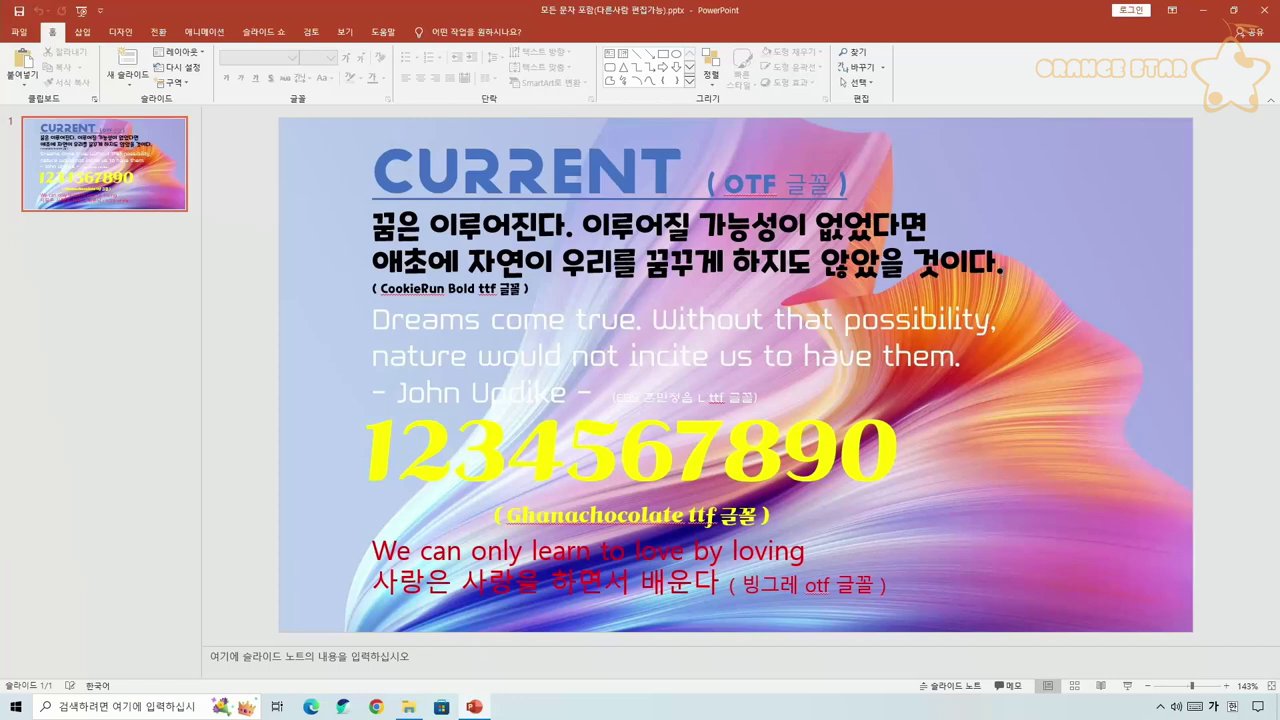
click(375, 298)
text(가나다라마바사아자차카타파하)
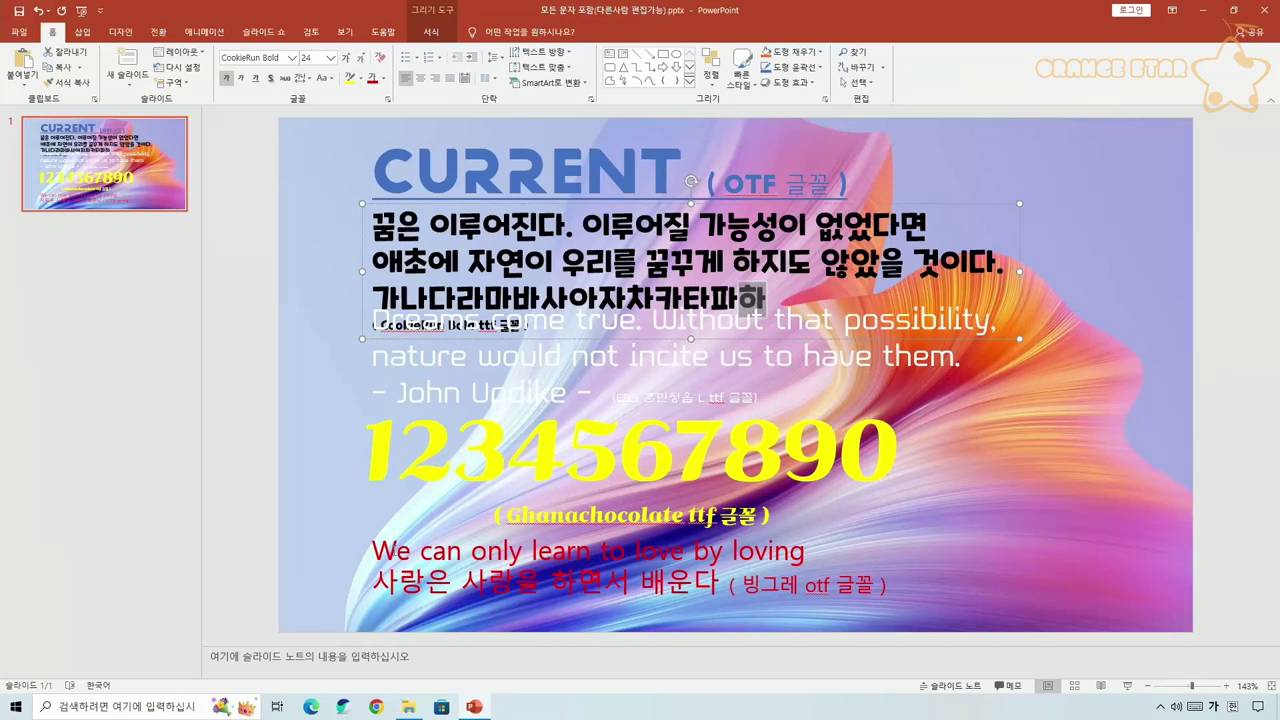
mouse_move(374, 550)
mouse_down()
mouse_move(742, 592)
mouse_move(893, 588)
mouse_up()
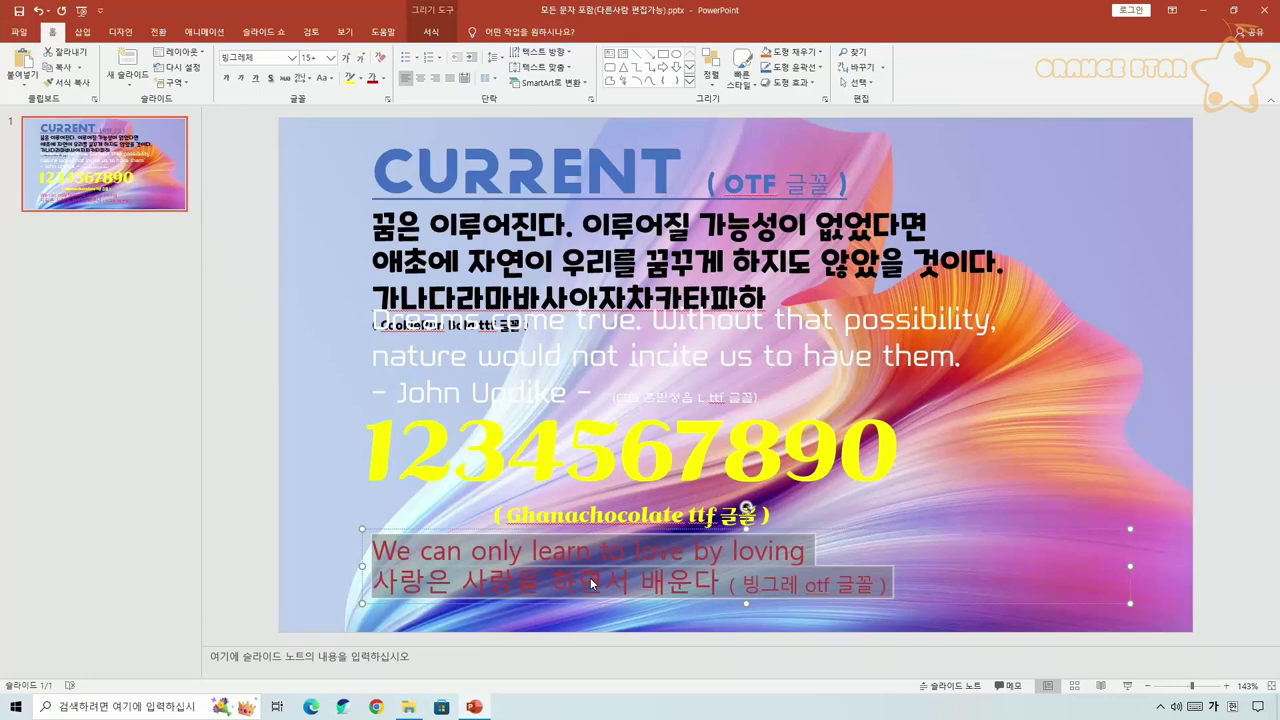
click(620, 455)
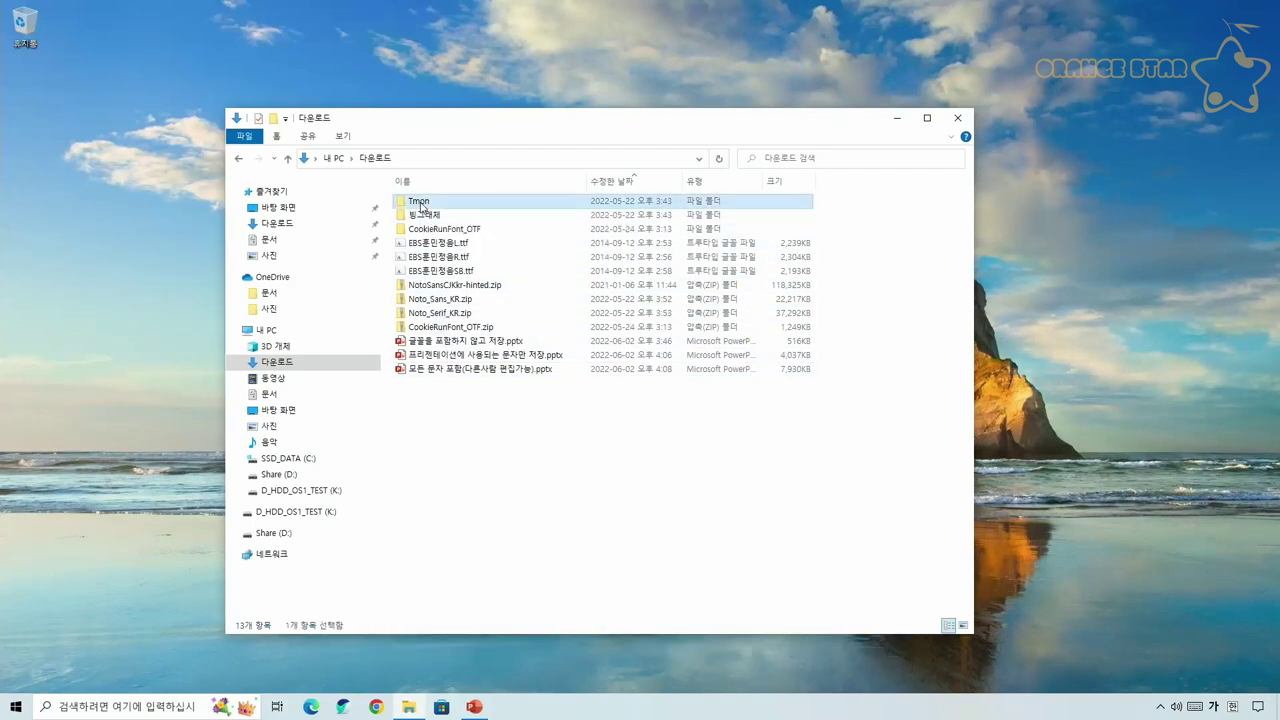
Step: In the Tmon folder, confirm TmonMonsori.otf's Font embeddability is Editable, then return to Downloads
double_click(420, 205)
click(453, 218)
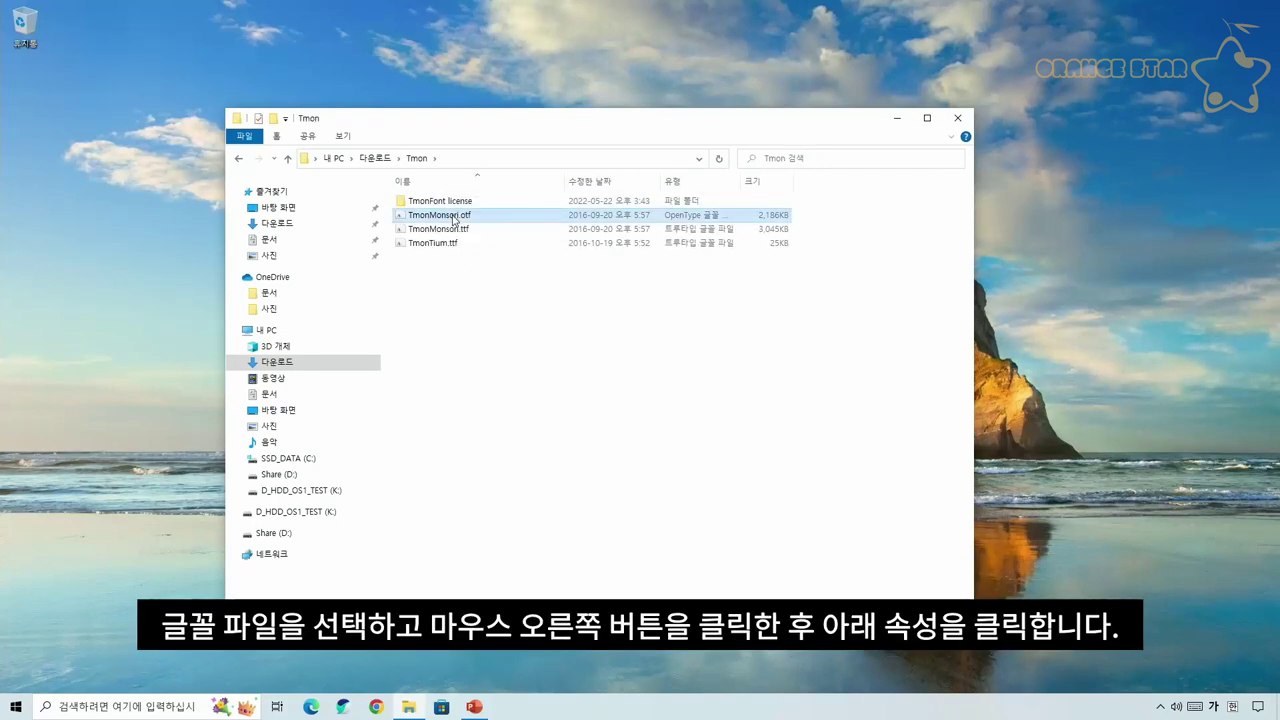
right_click(454, 218)
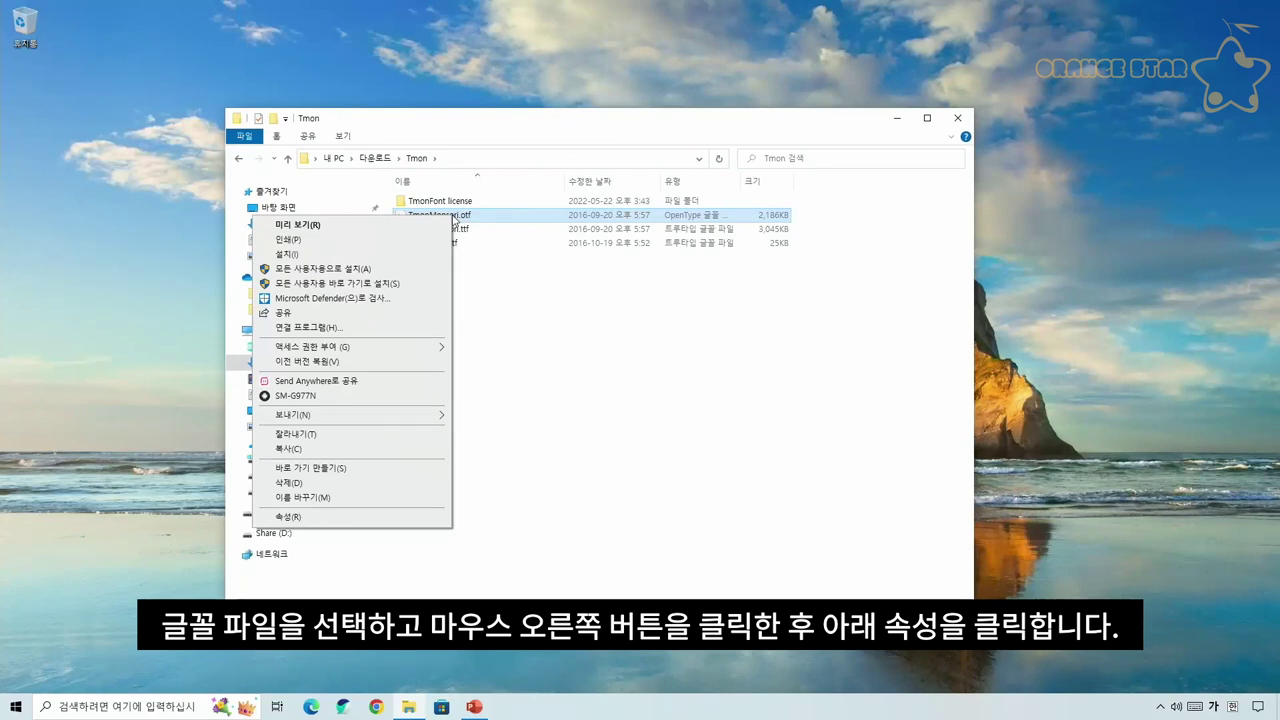
click(340, 517)
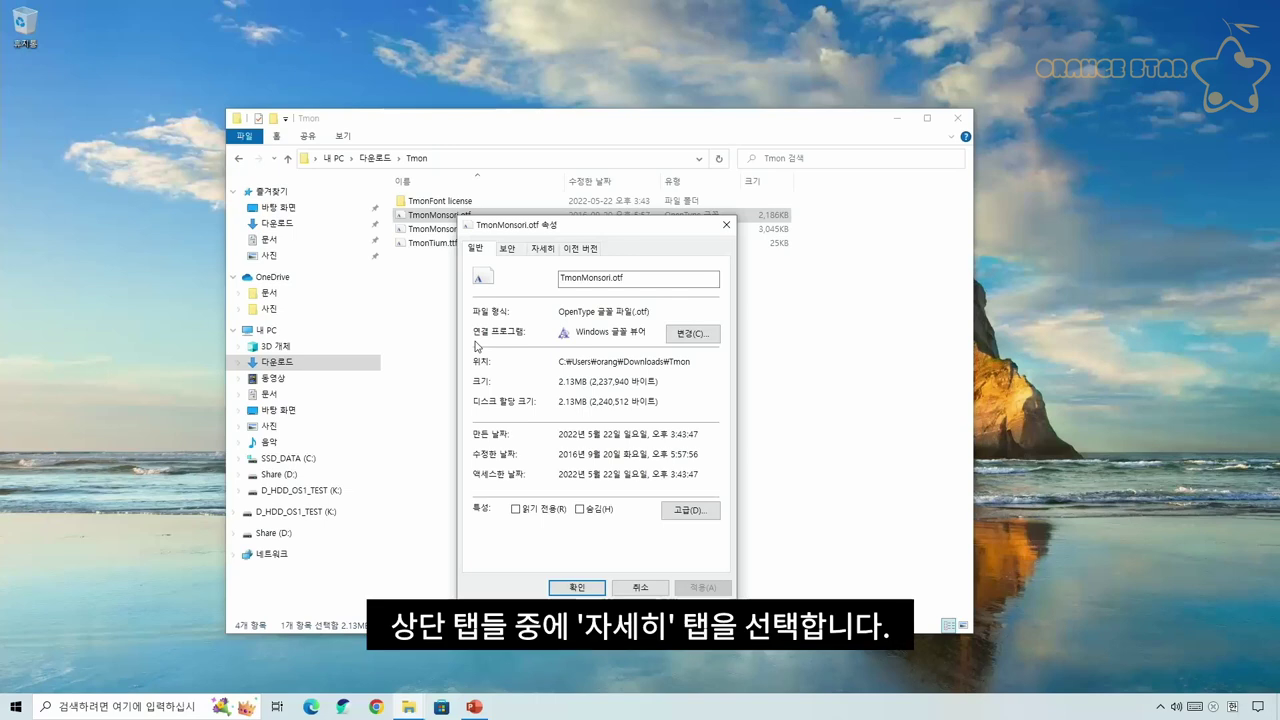
click(546, 254)
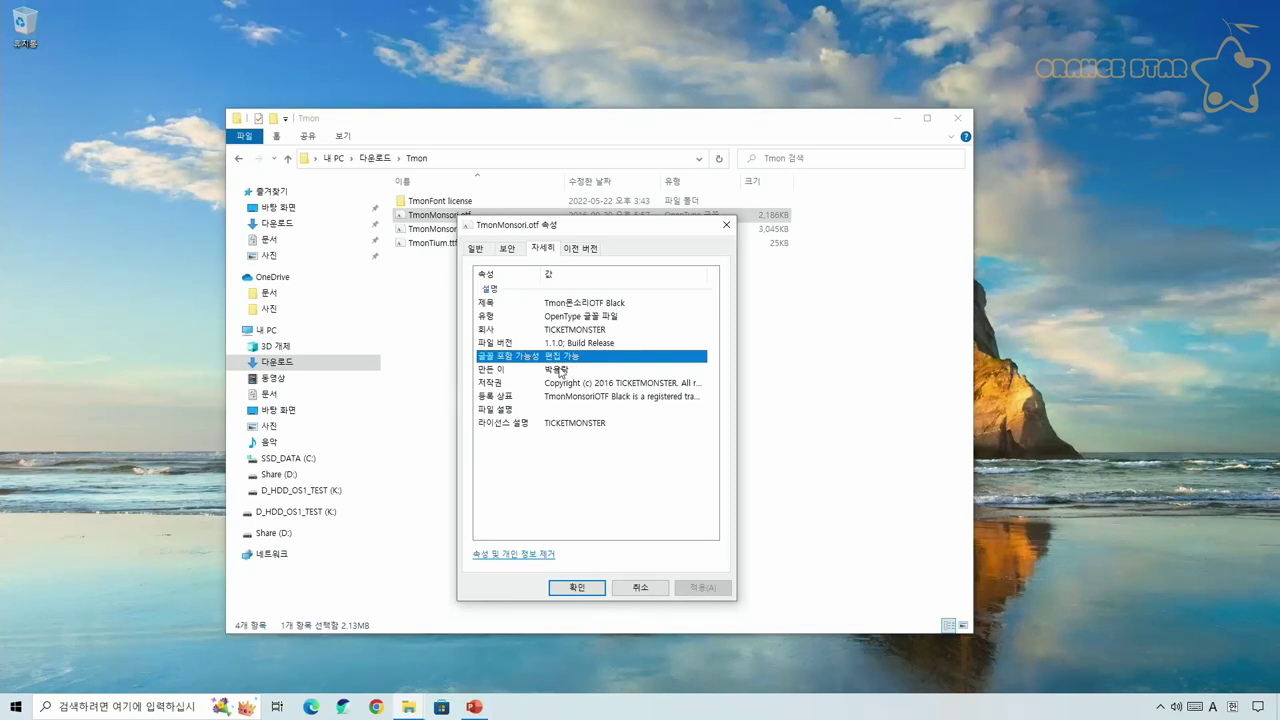
click(723, 230)
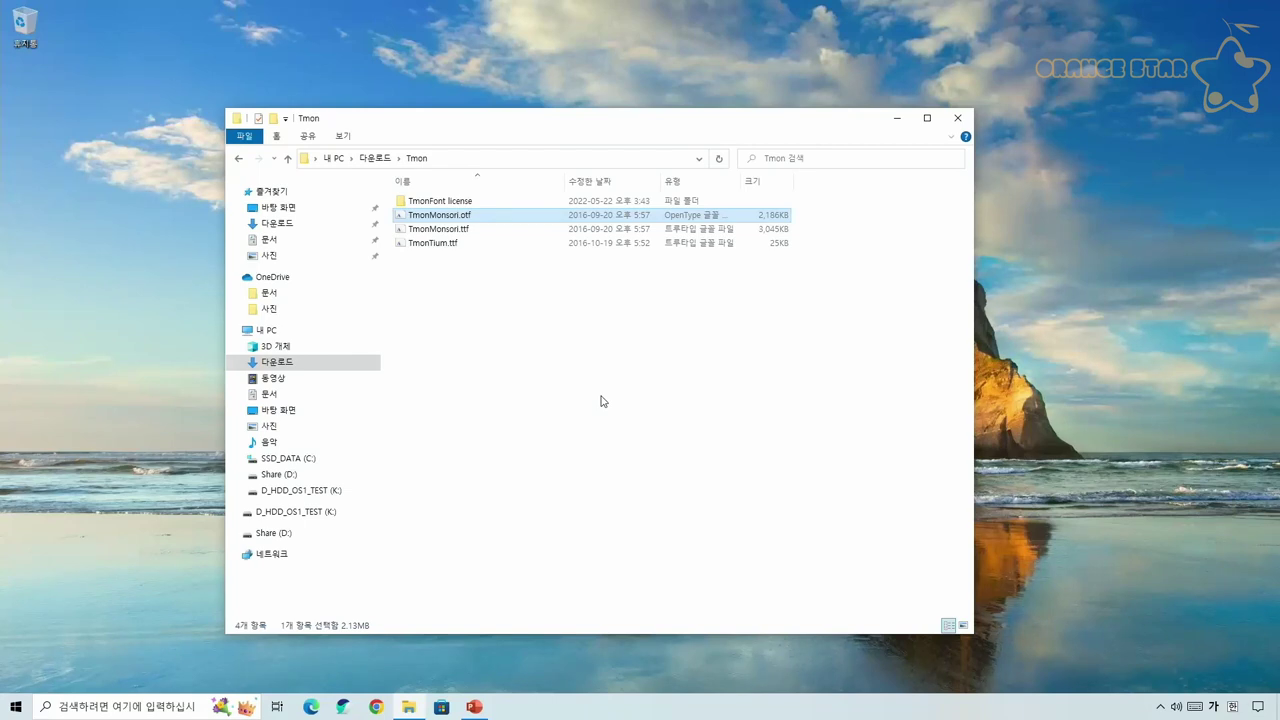
click(288, 159)
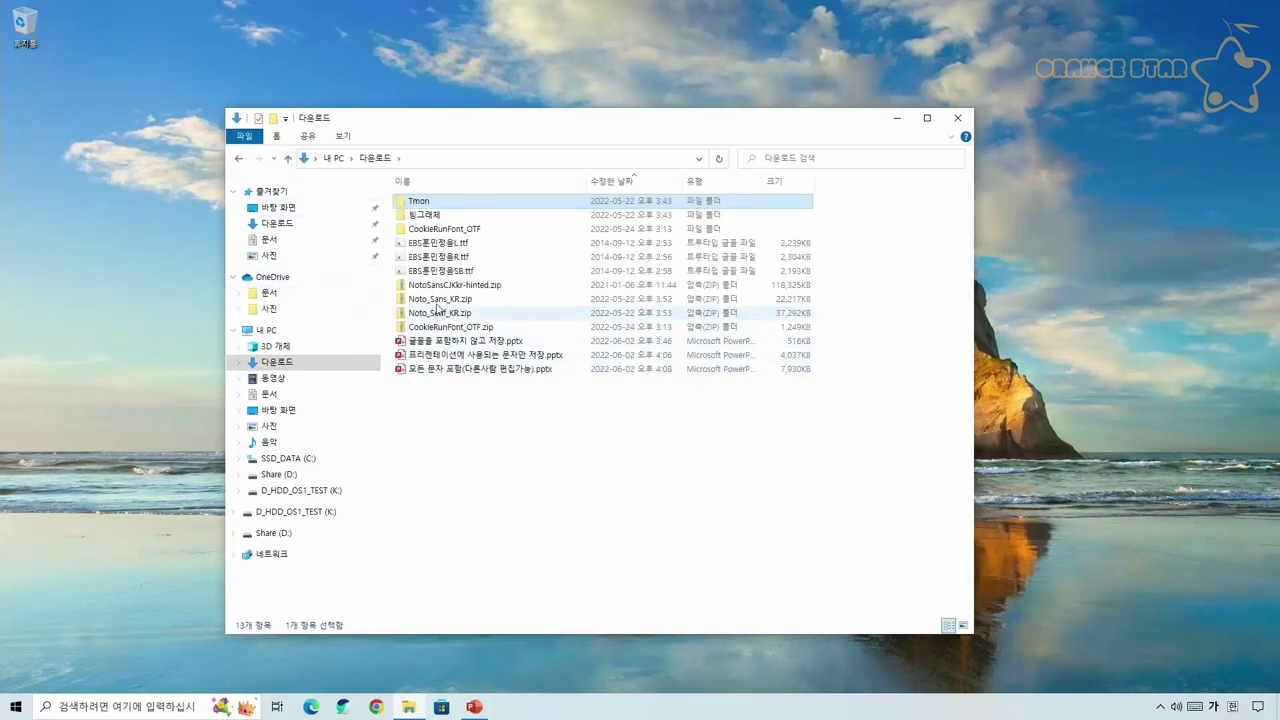
Step: In the 빙그레체 folder, confirm Binggrae.otf's Font embeddability reads Preview/Print
double_click(436, 213)
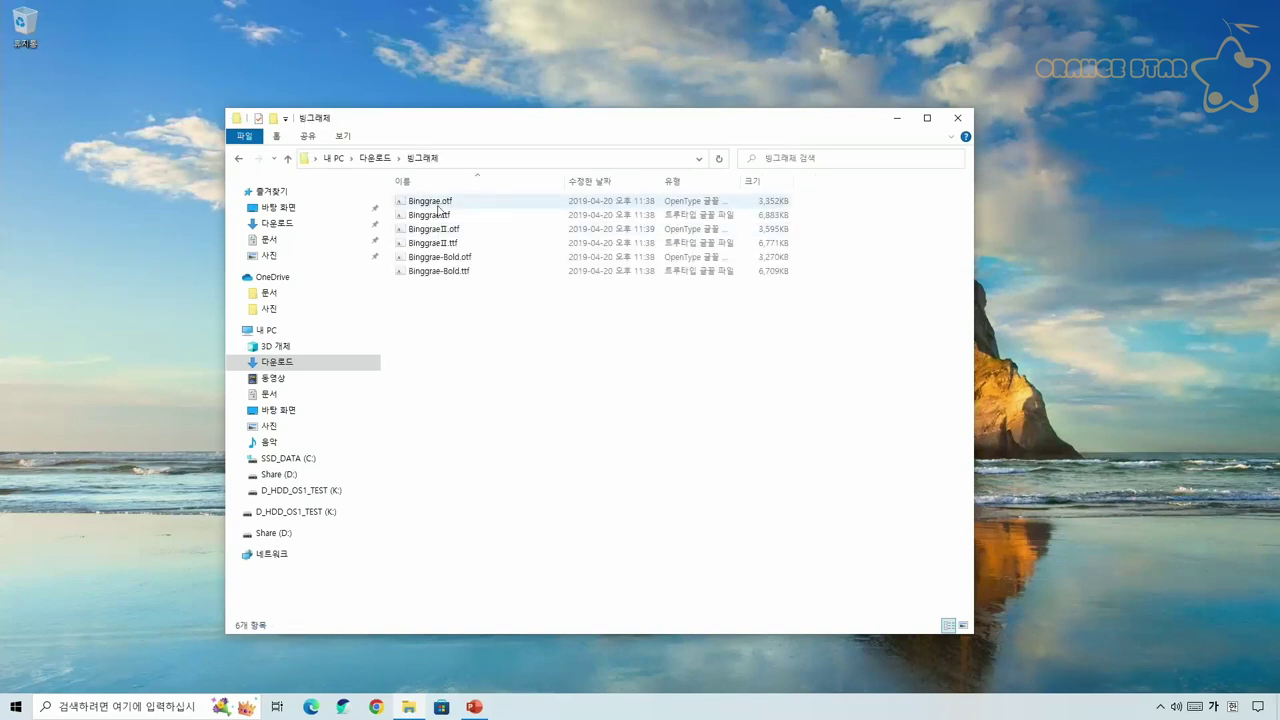
right_click(438, 207)
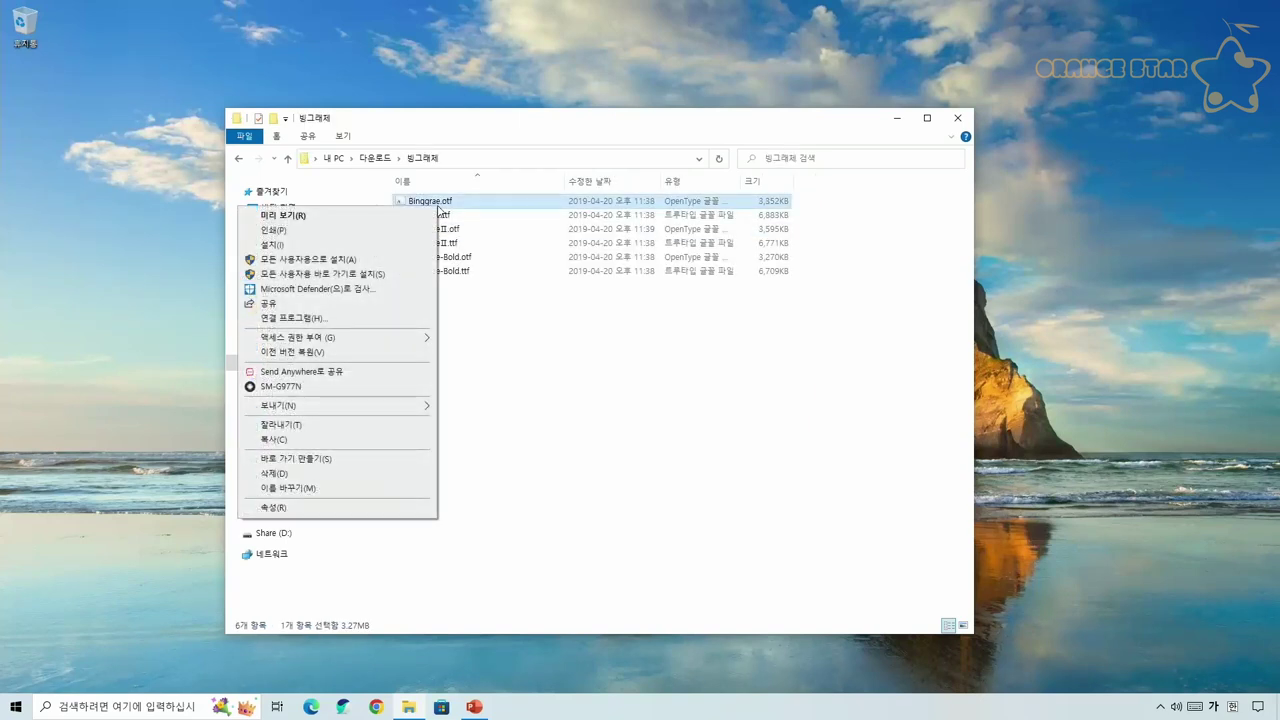
click(358, 509)
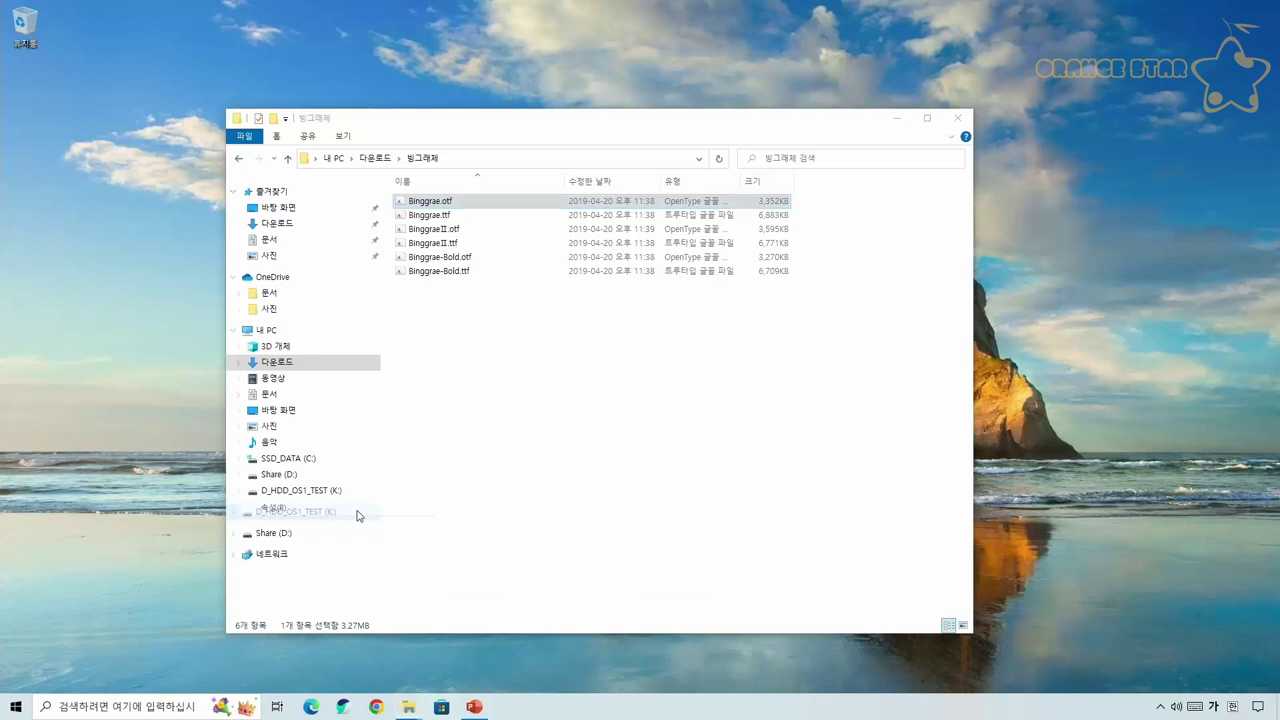
click(527, 241)
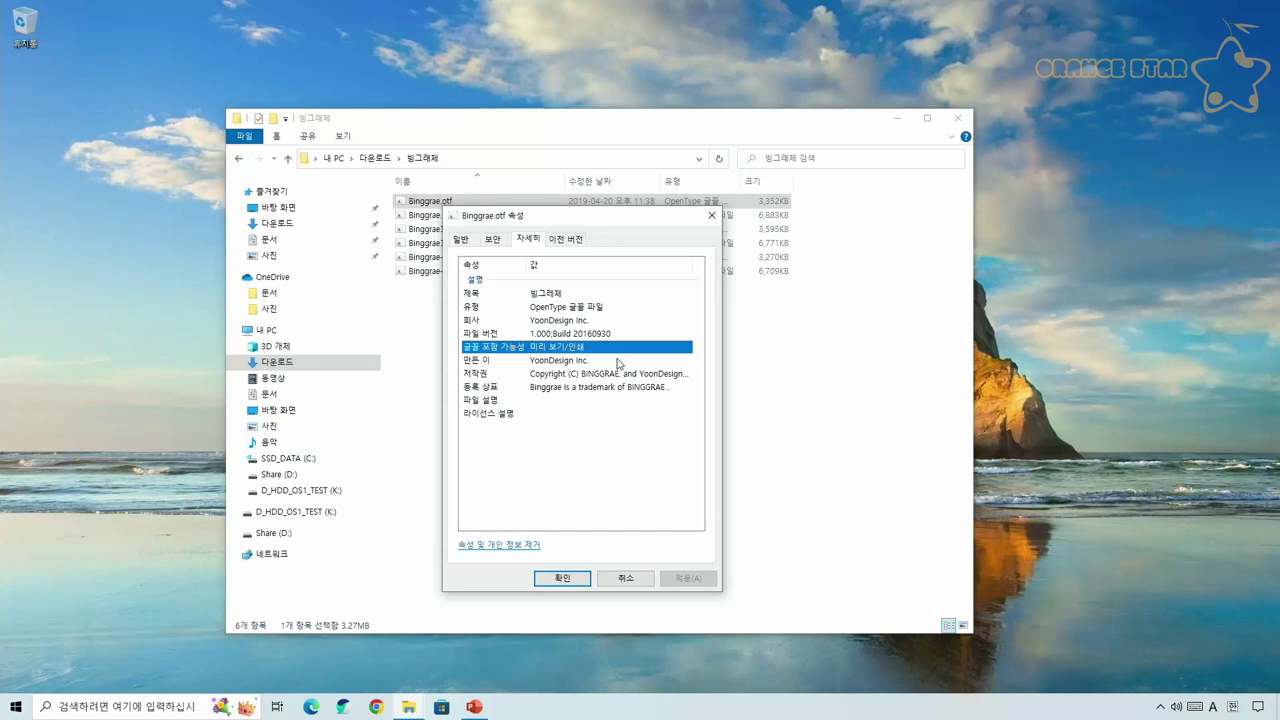
click(711, 215)
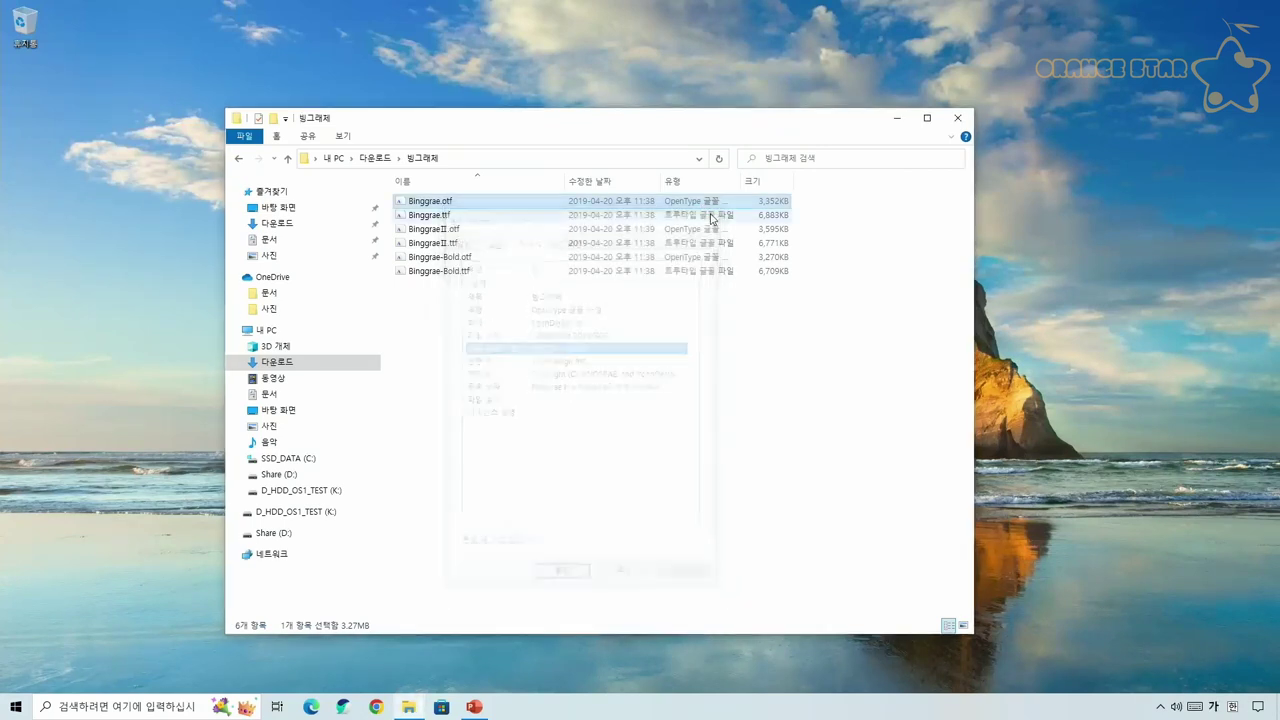